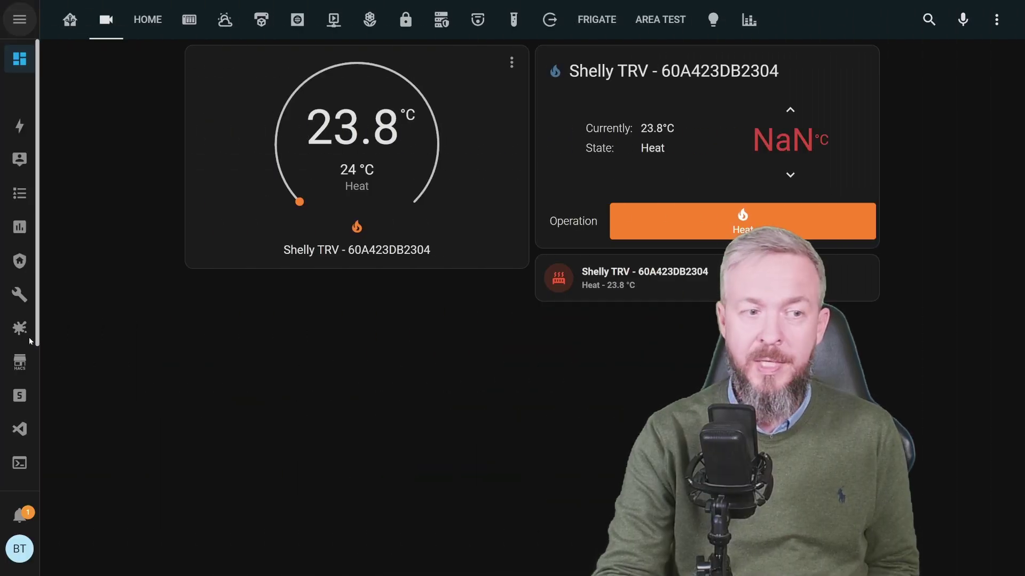
Download Better Thermostat version 1.0.0-beta40 from HACS Integrations with beta versions shown.
left_click(14, 363)
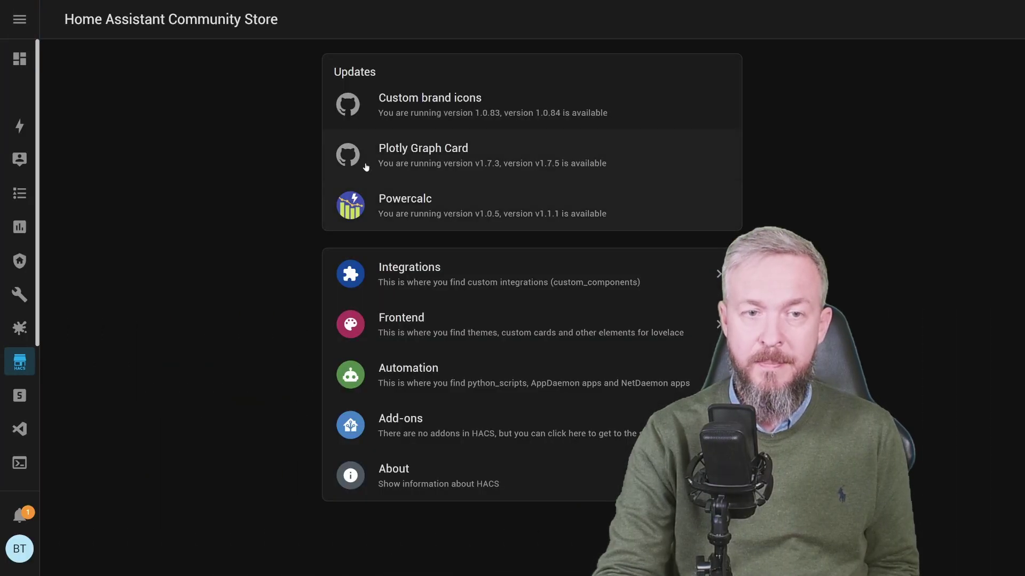
left_click(414, 276)
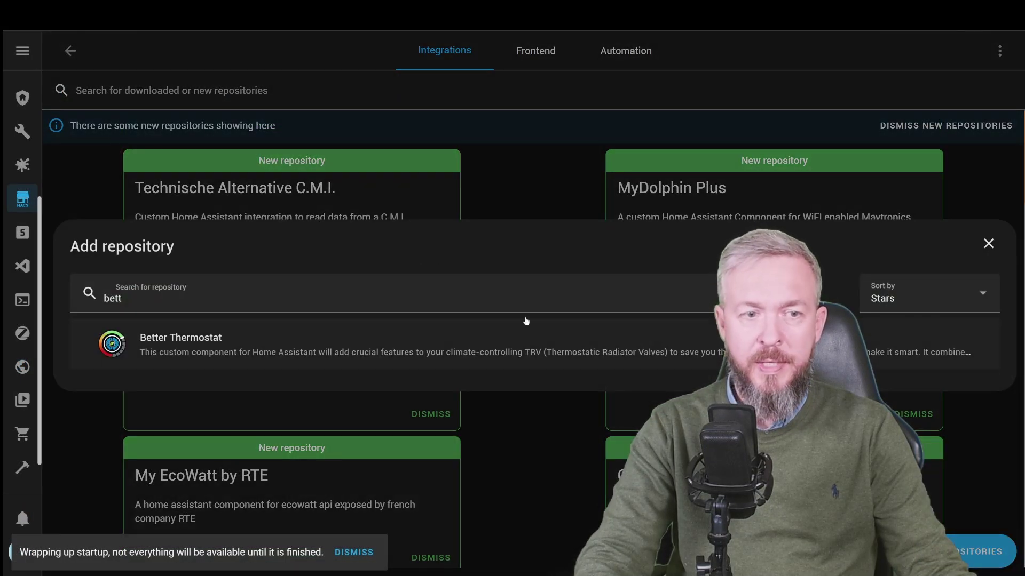
left_click(366, 350)
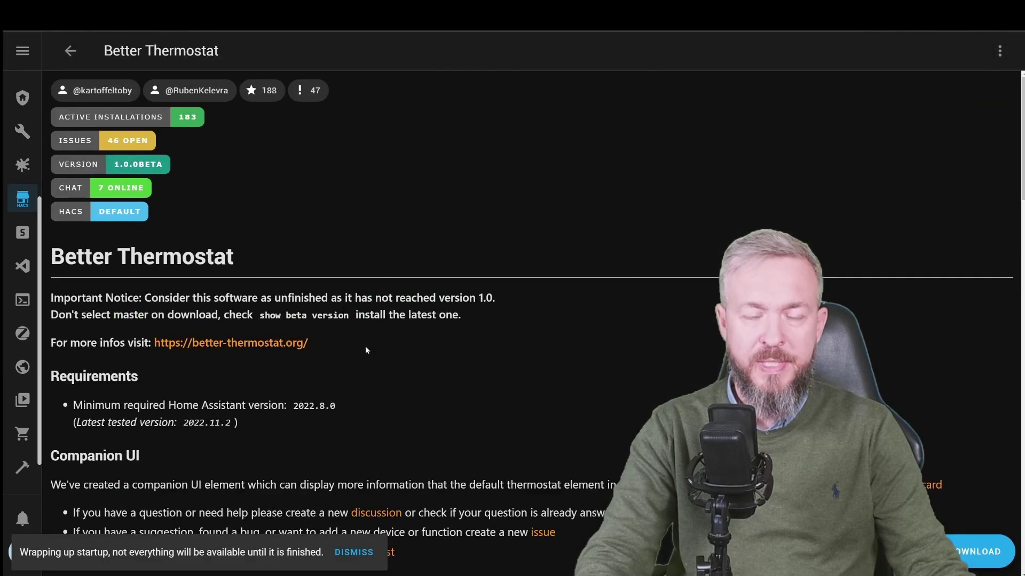
left_click(983, 550)
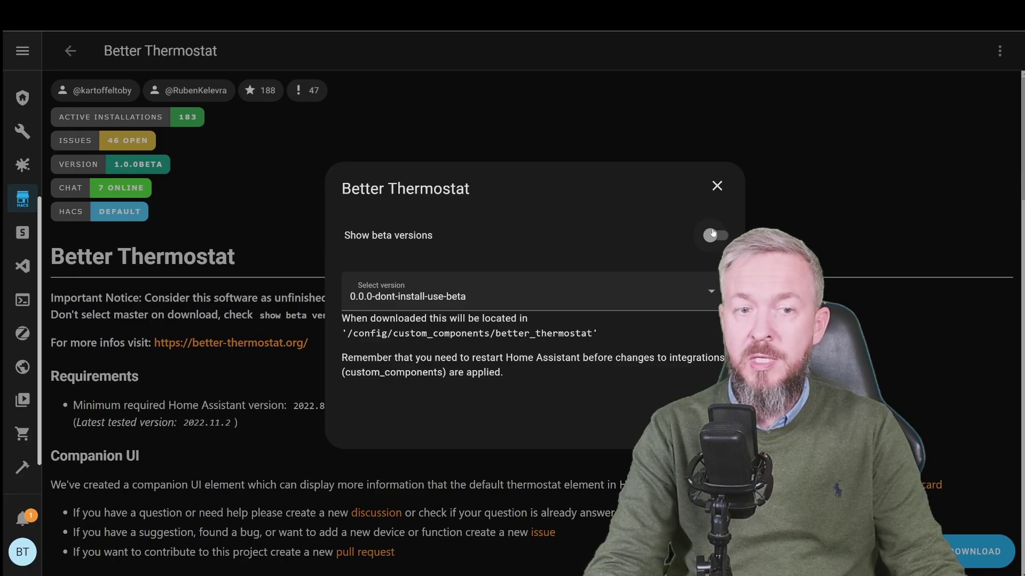
left_click(713, 234)
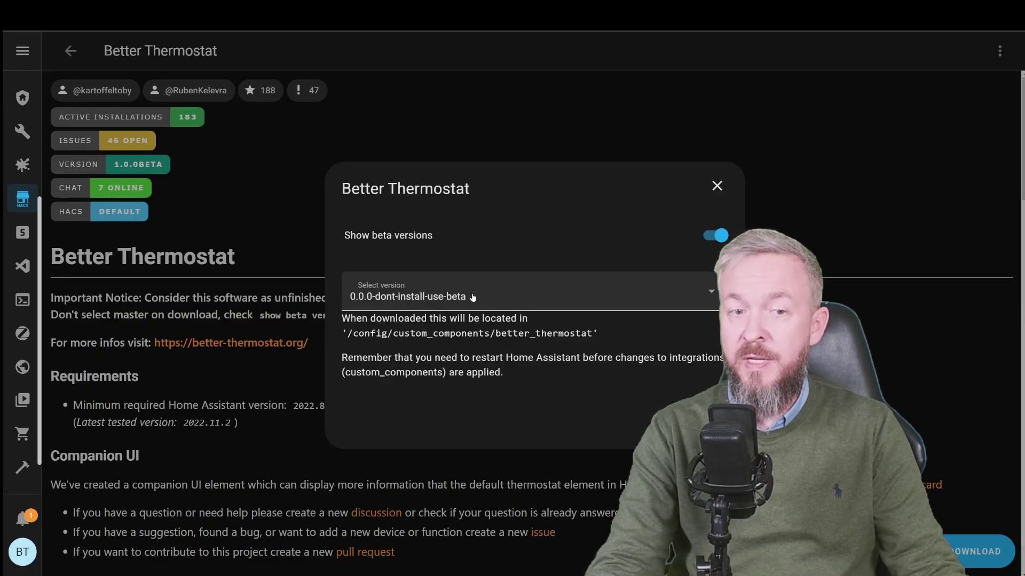
left_click(472, 297)
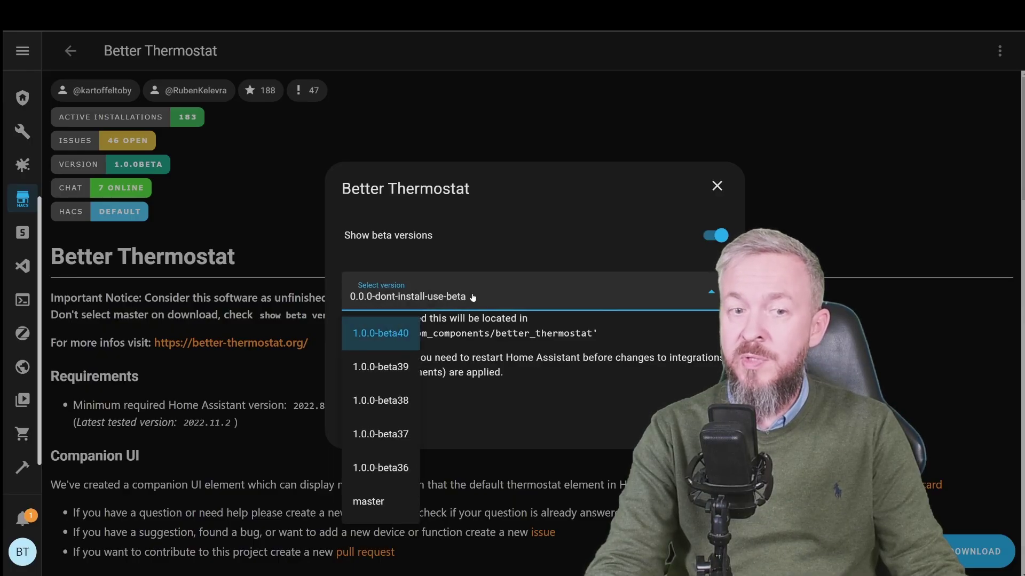
left_click(401, 336)
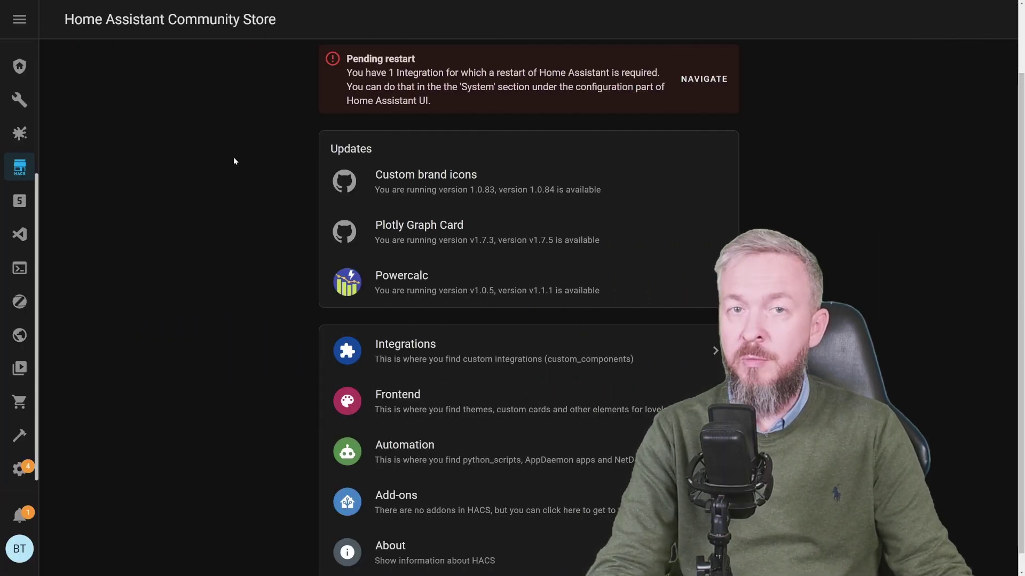
Download the Better Thermostat UI card 0.9.0 from HACS Frontend and reload the browser.
left_click(405, 398)
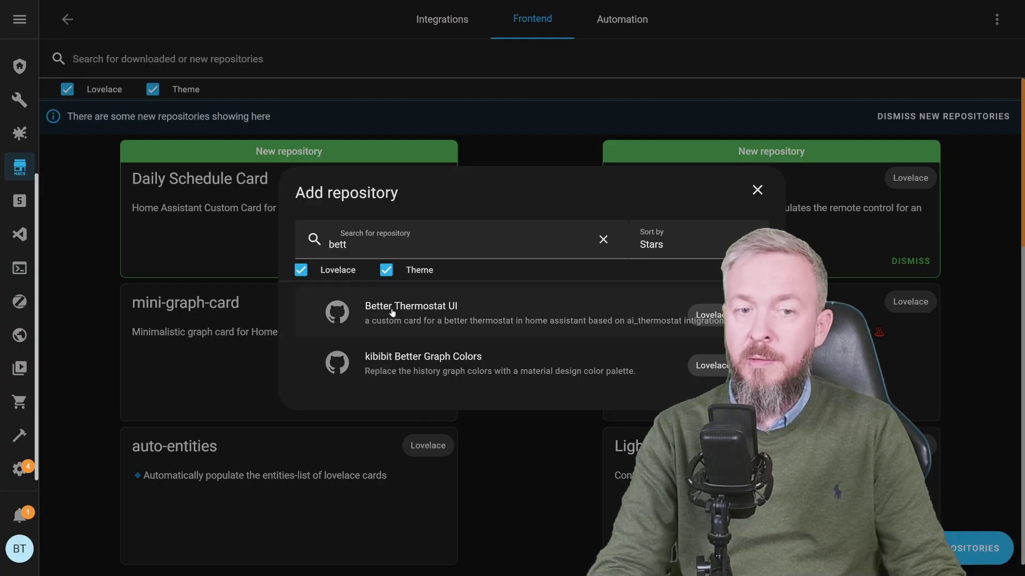
left_click(421, 315)
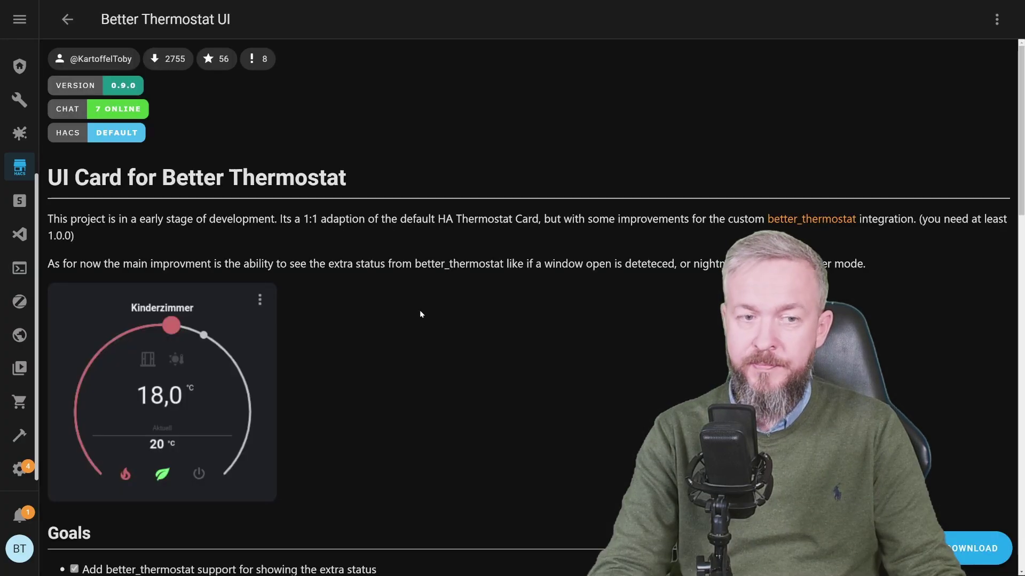
left_click(976, 548)
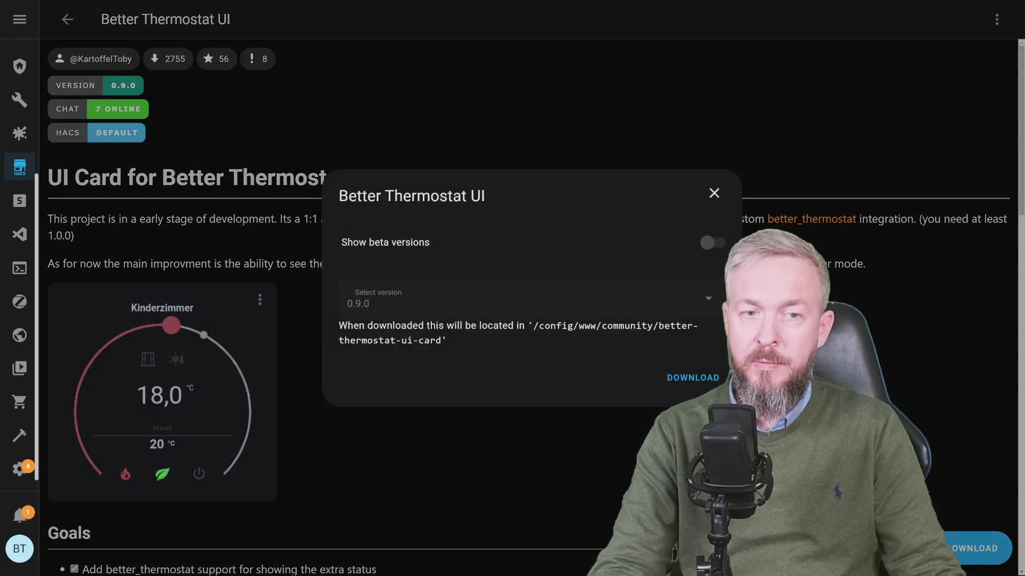
left_click(690, 378)
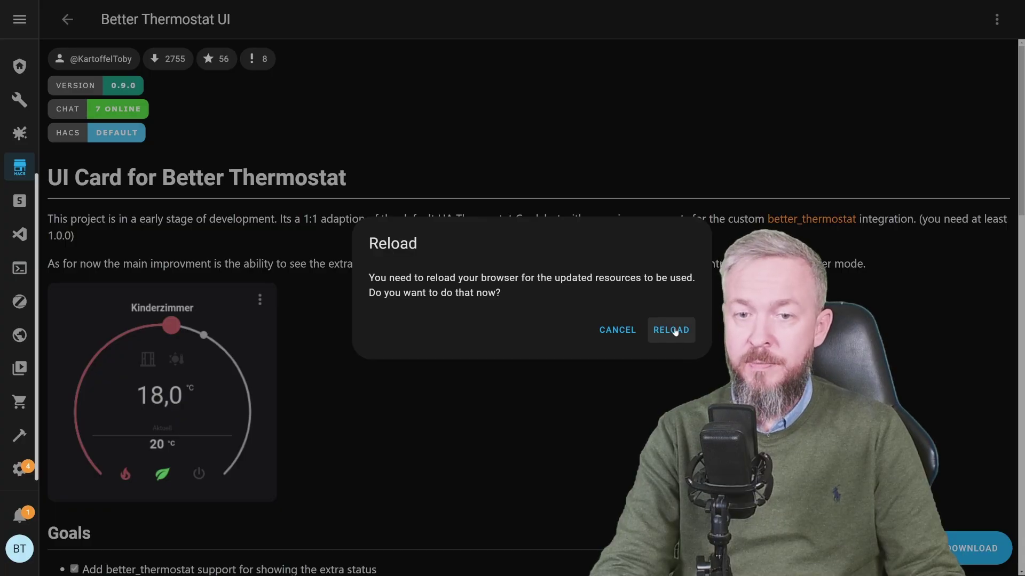
left_click(674, 328)
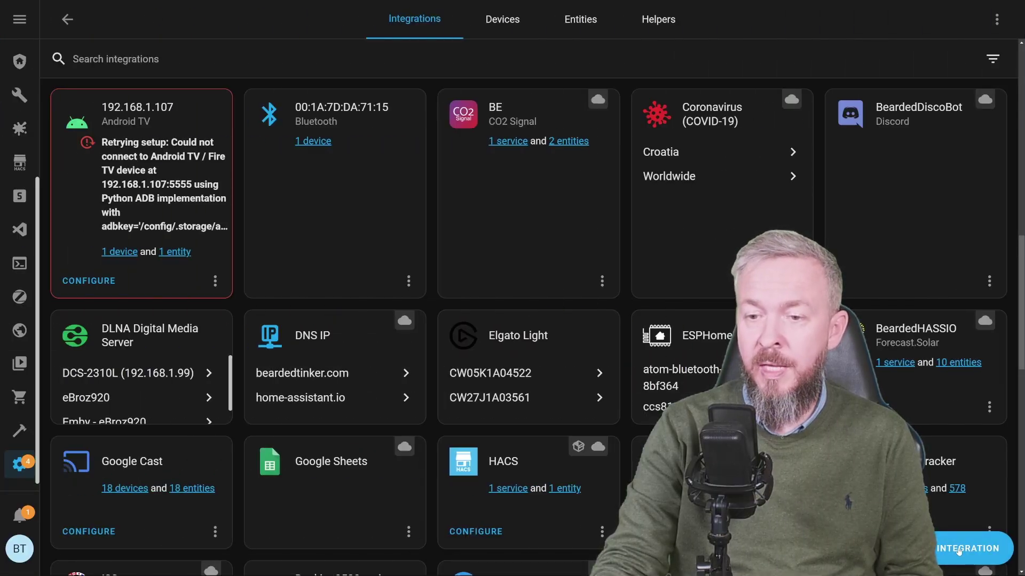
Add a Better Thermostat integration named Loft with Shelly TRV - 60A423DB2304 as the real thermostat.
left_click(959, 551)
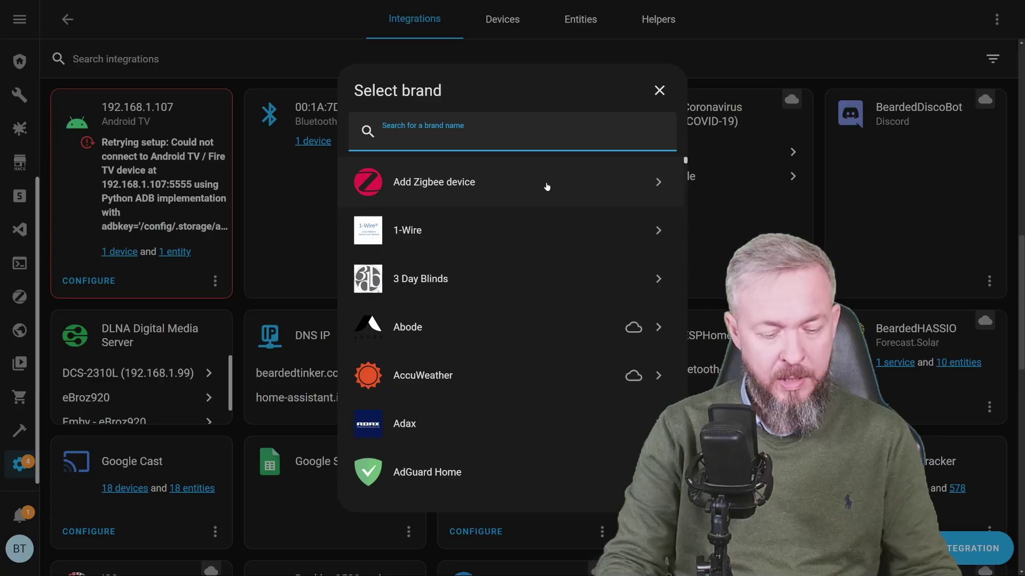
type("bet")
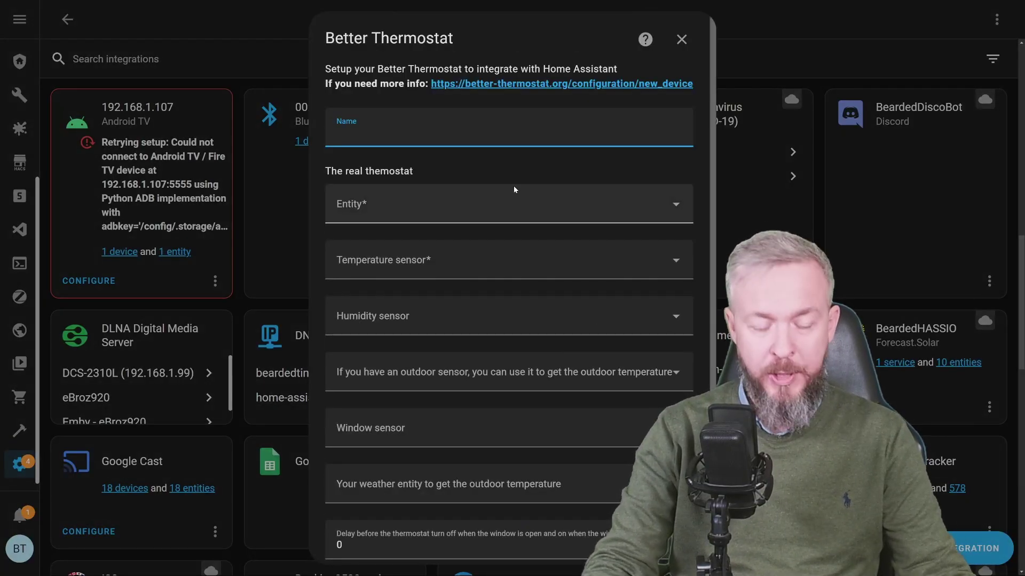
type("Loft")
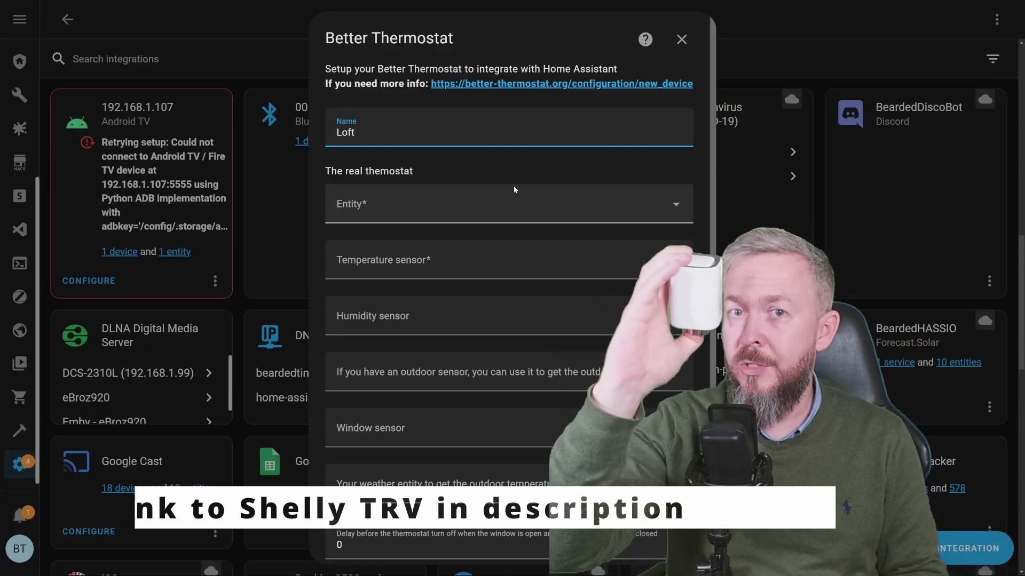
left_click(512, 201)
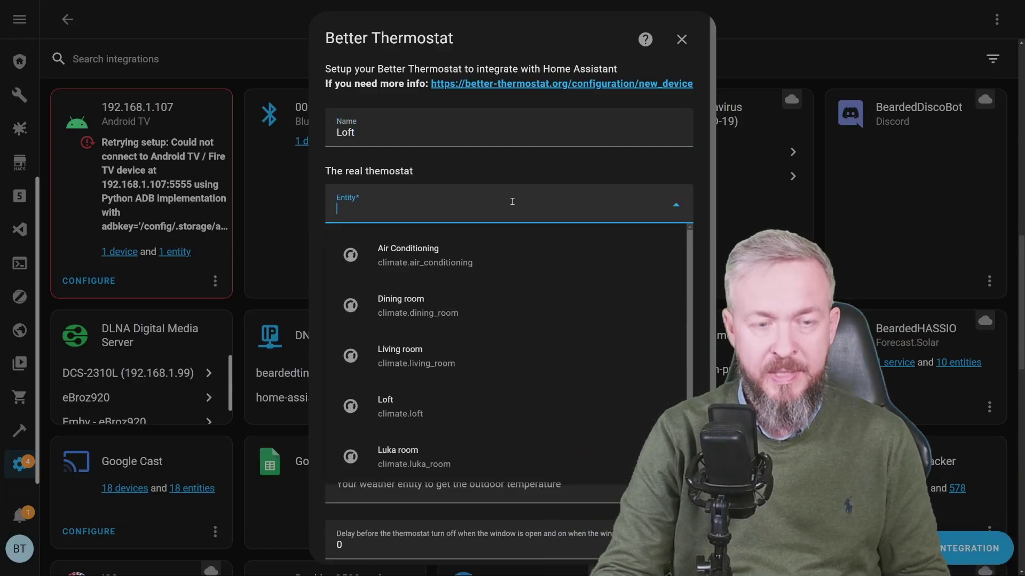
scroll(462, 347, "down", 2)
left_click(462, 402)
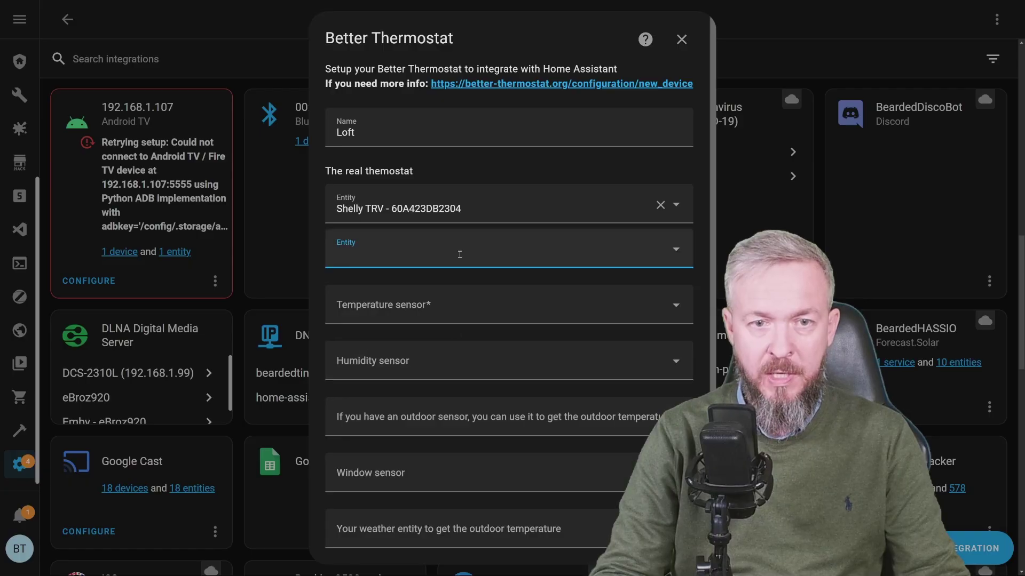
key("Tab")
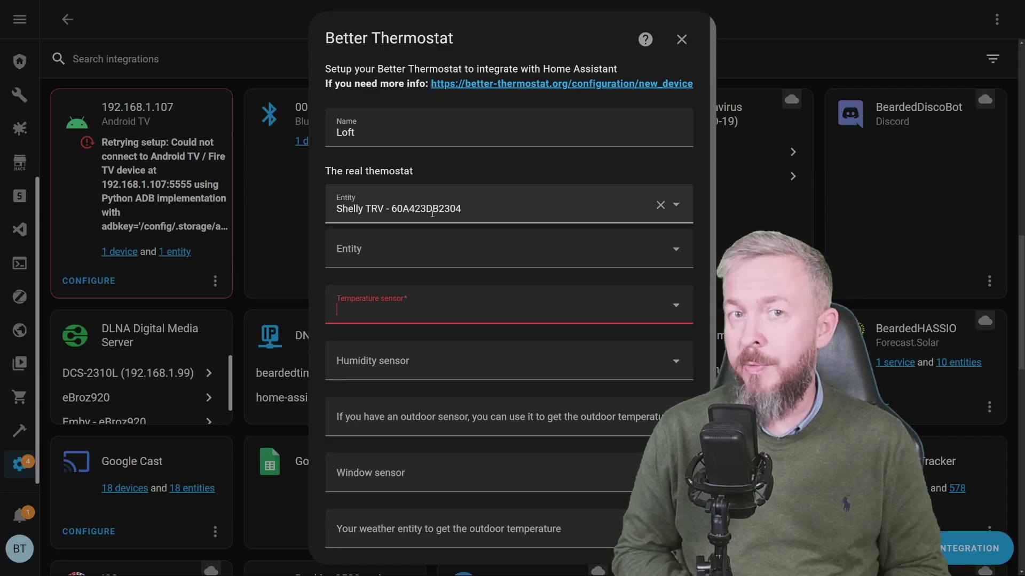
Choose TH Temperature as the temperature sensor and TH Humidity as the humidity sensor.
left_click(495, 329)
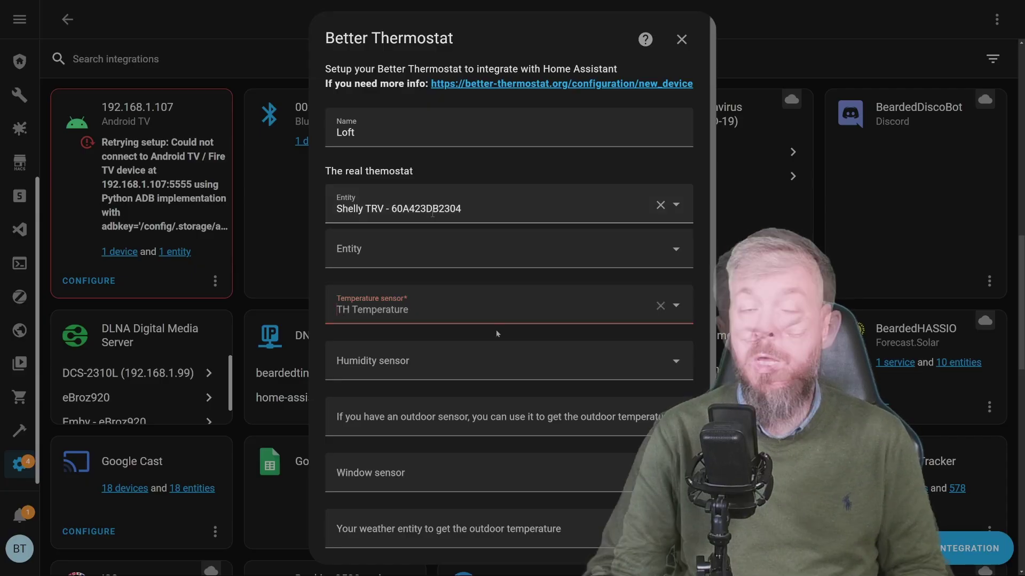
left_click(478, 357)
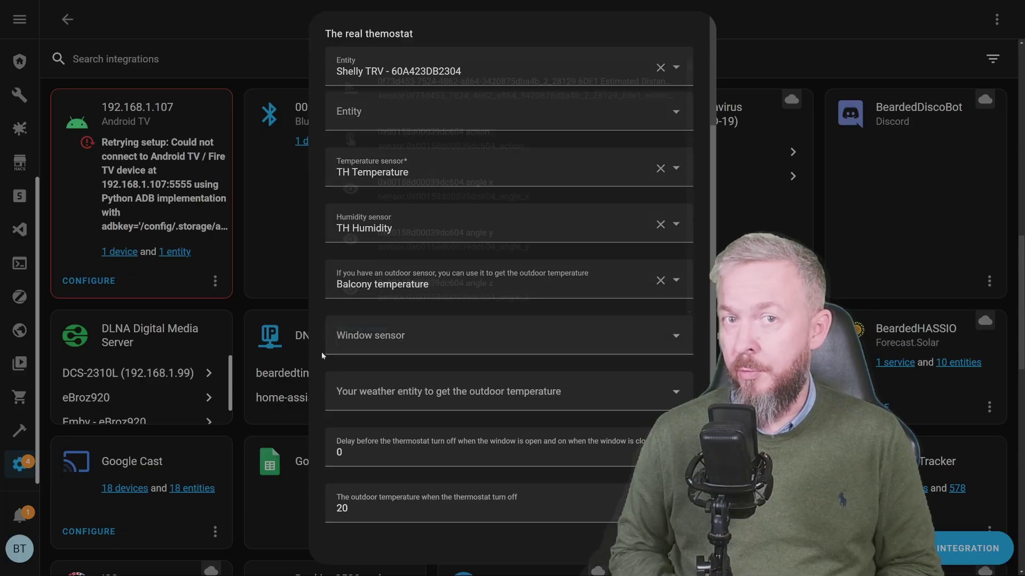
Set Front Door as the window sensor and AccuWeather as the weather entity.
left_click(401, 339)
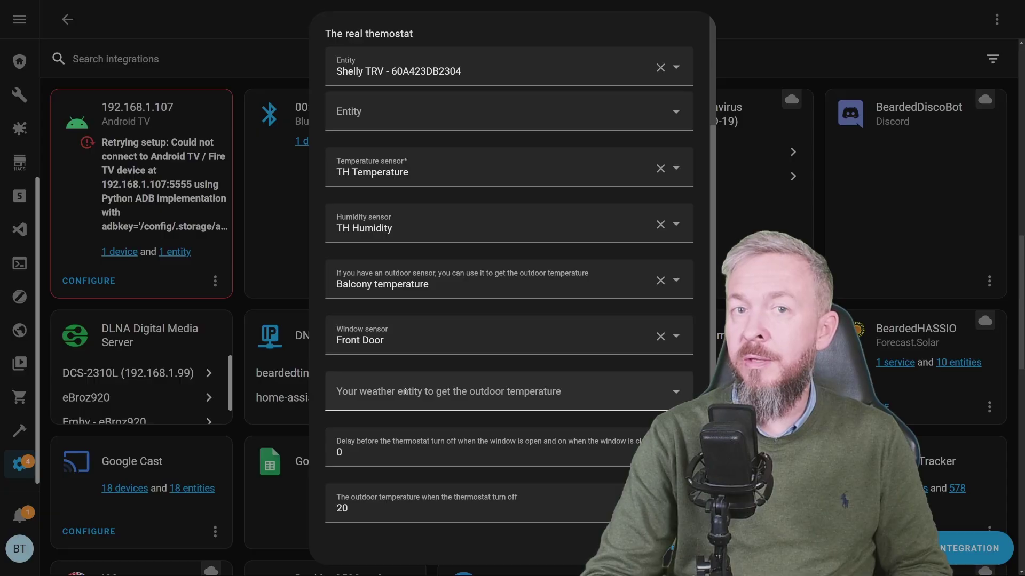
left_click(405, 392)
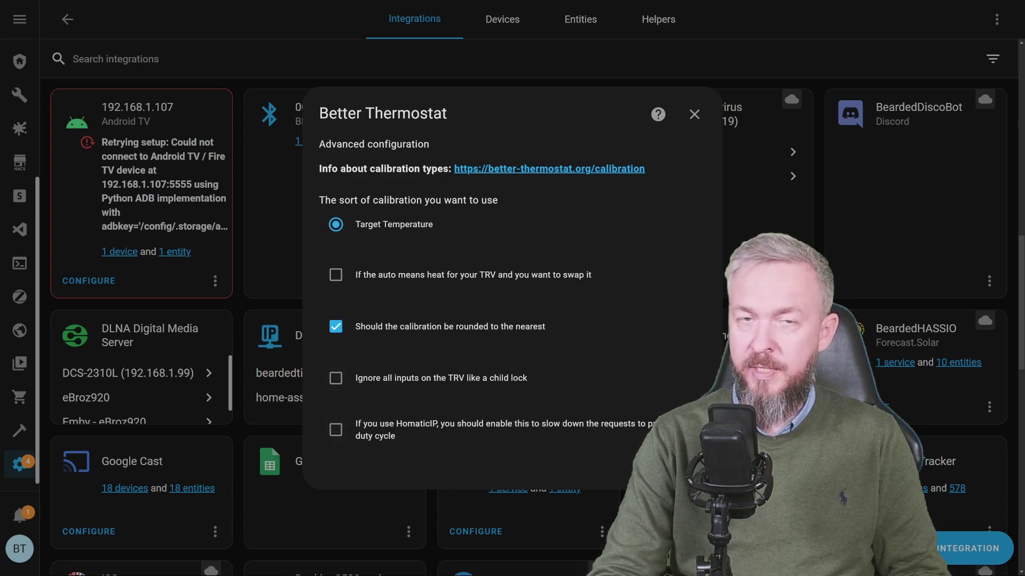
Submit the advanced calibration settings to create the Loft Better Thermostat entry.
key("Return")
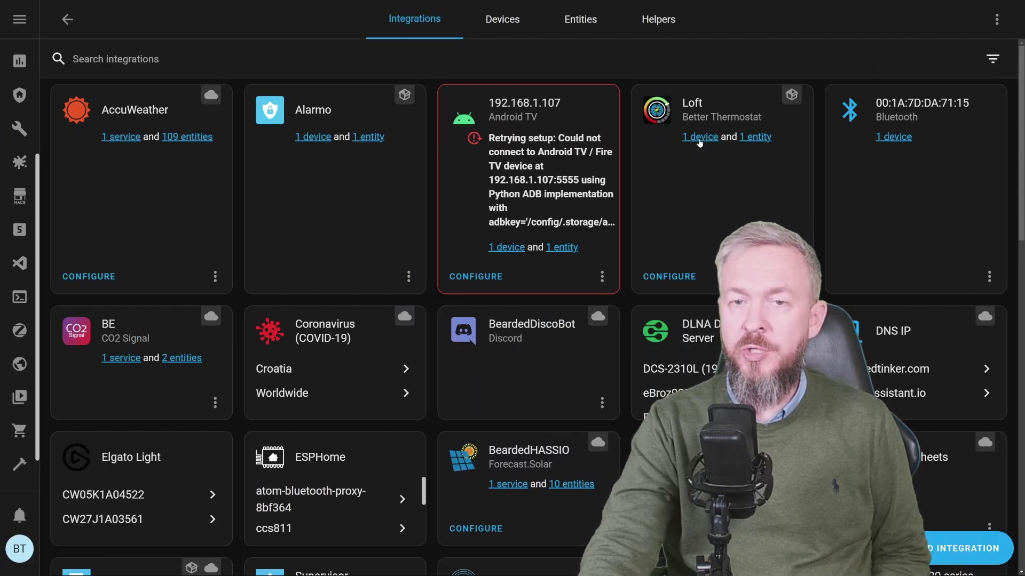
After viewing the Loft device page, add a Better Thermostat UI Card to the dashboard.
left_click(699, 138)
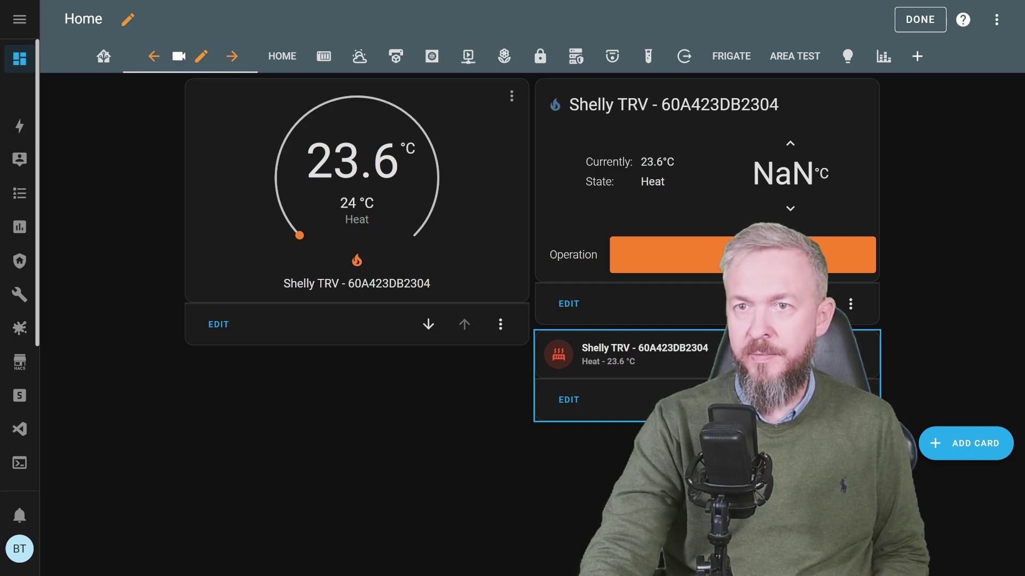
left_click(960, 448)
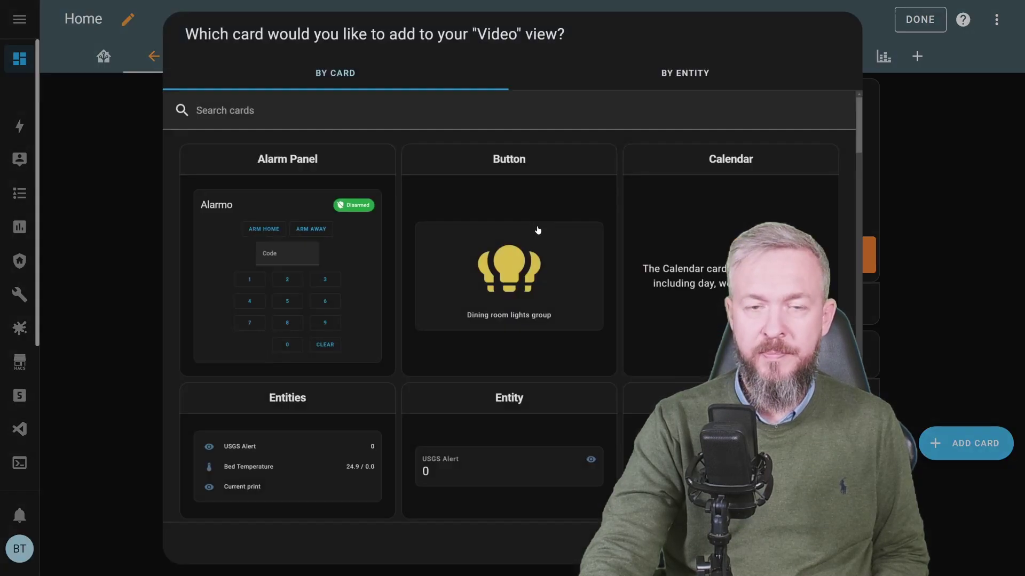
left_click(398, 116)
type("bett")
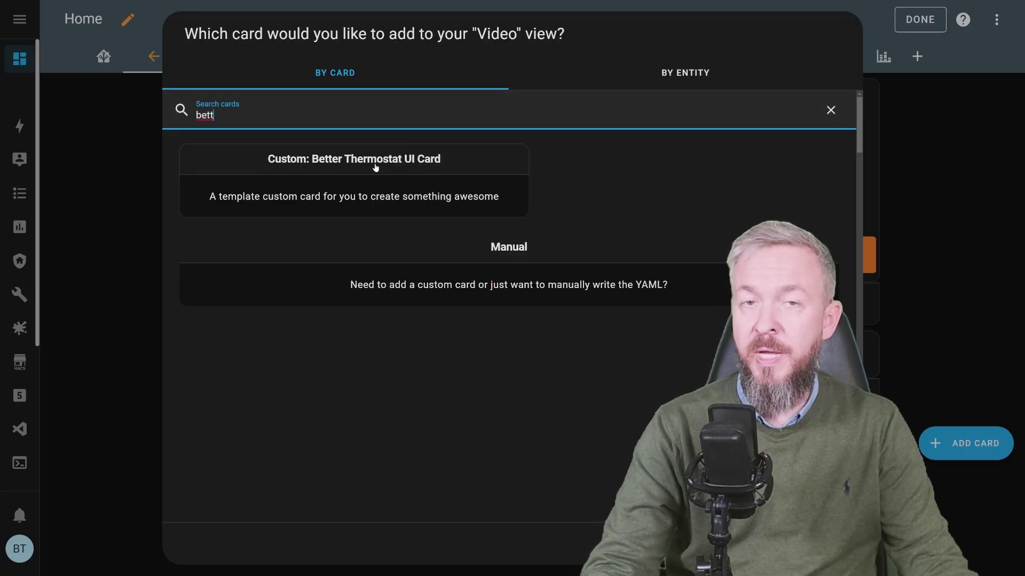
left_click(375, 163)
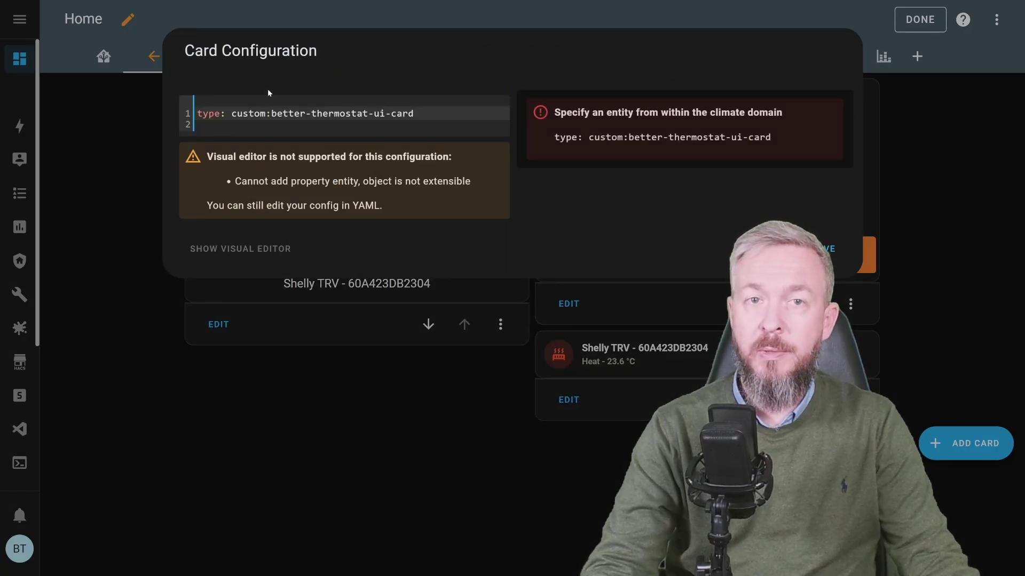
Set the card's YAML entity to climate.loft_2 and save the card.
left_click(237, 129)
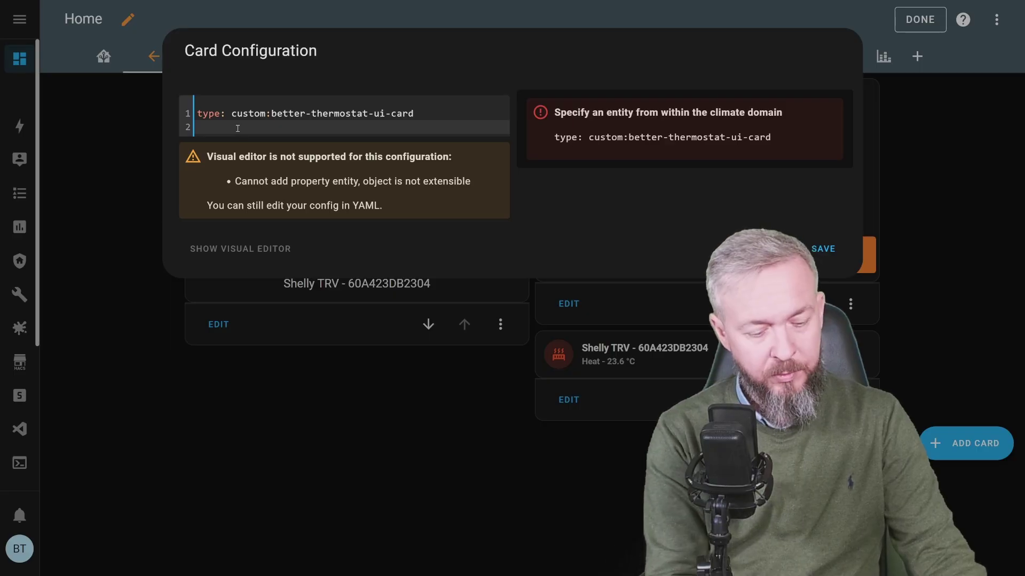
type("entity: climate.")
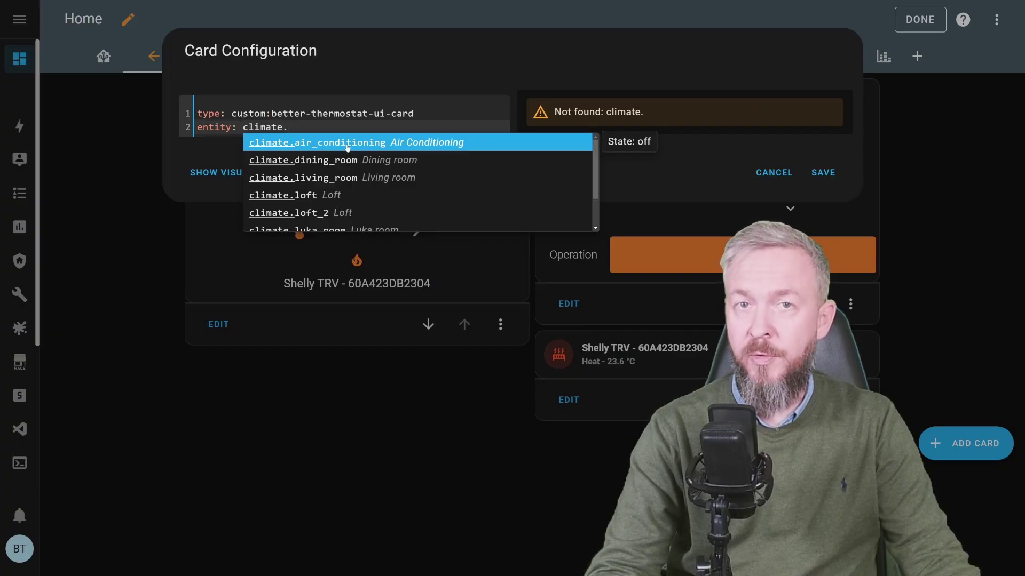
scroll(342, 167, "down", 2)
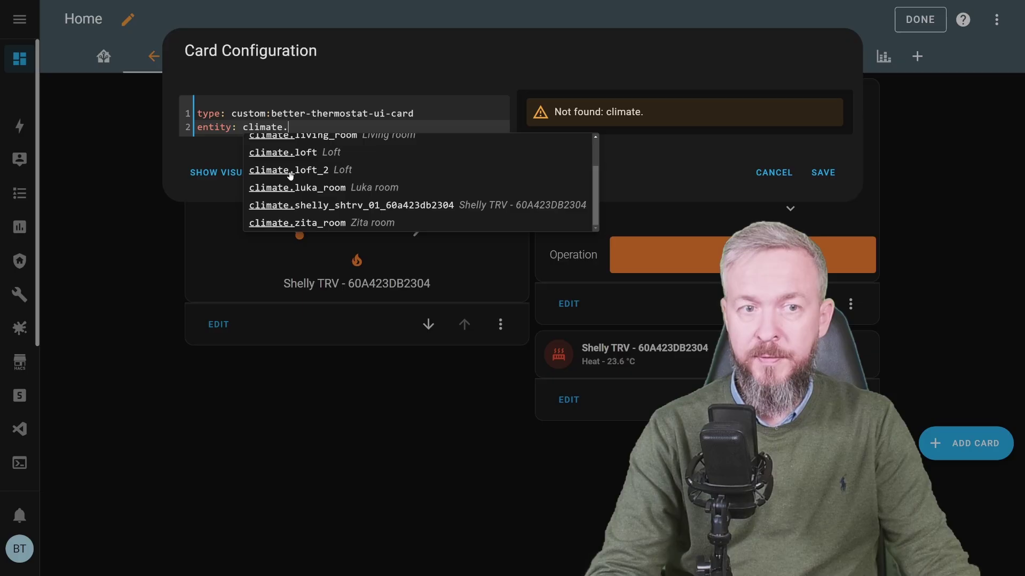
left_click(316, 170)
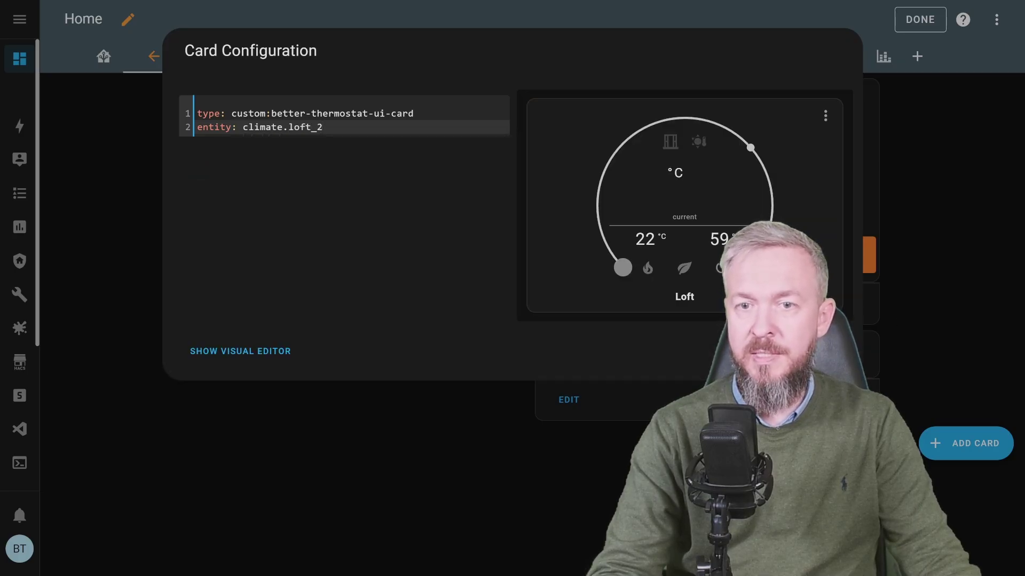
left_click(832, 351)
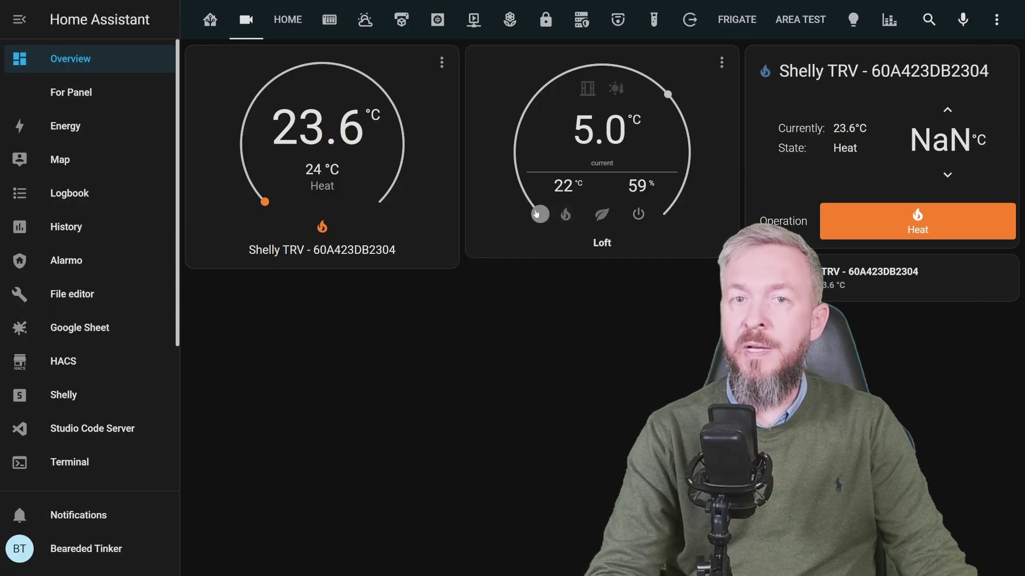
Drag the Loft setpoint up from 5.0 °C, then switch to eco mode and try turning it off.
left_click_drag(539, 219, 664, 126)
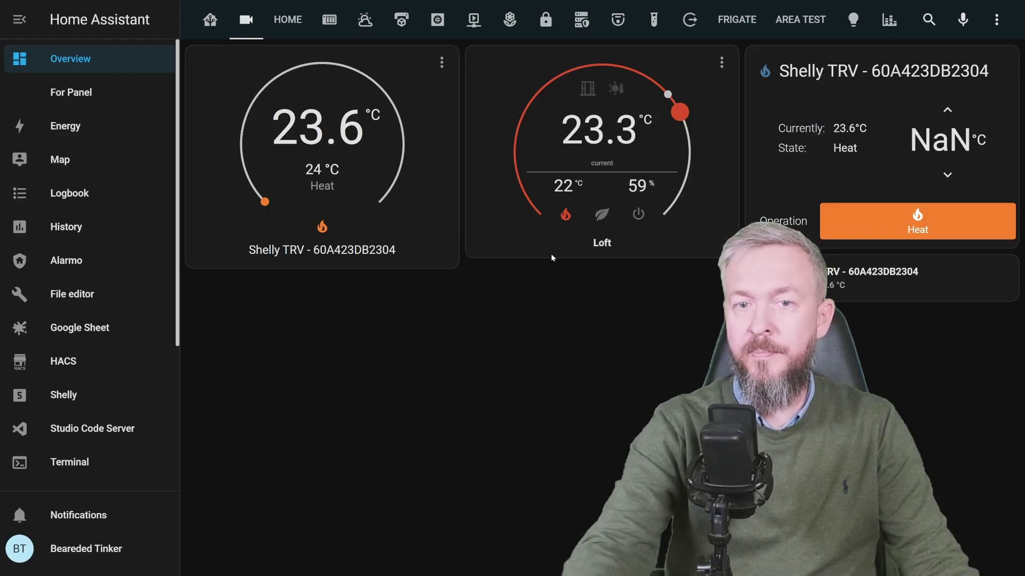
left_click_drag(684, 119, 658, 92)
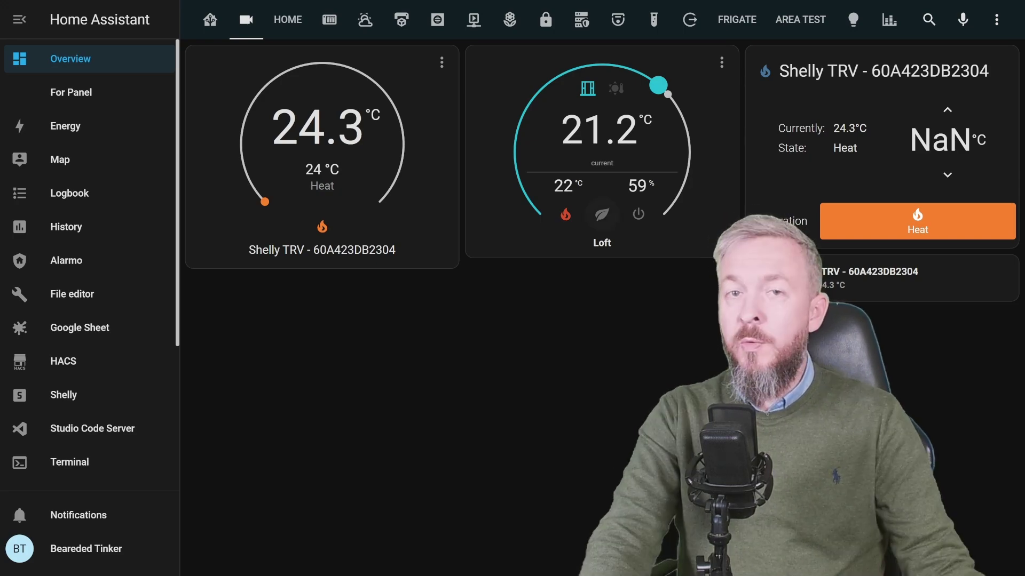
left_click(602, 214)
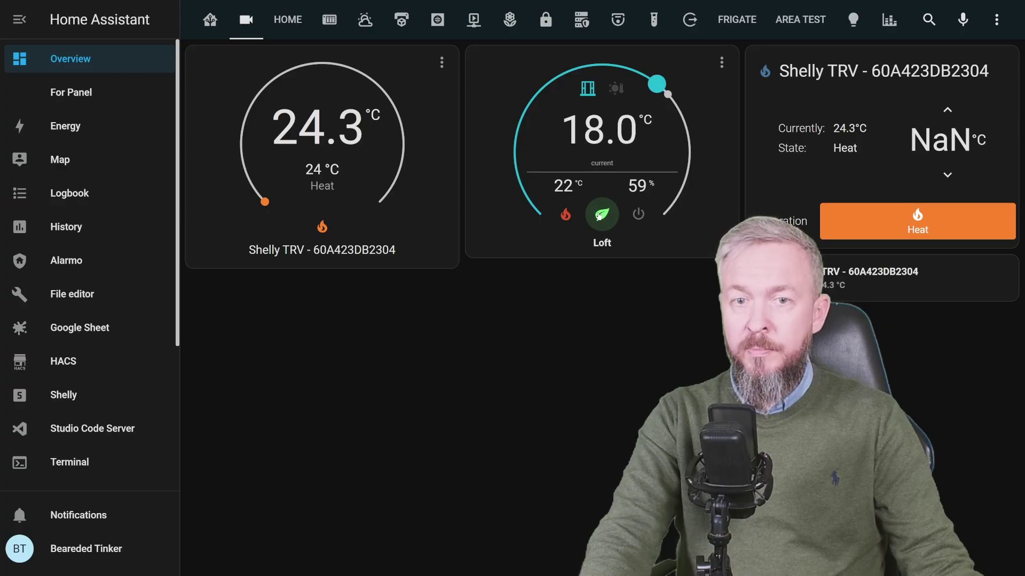
left_click(640, 214)
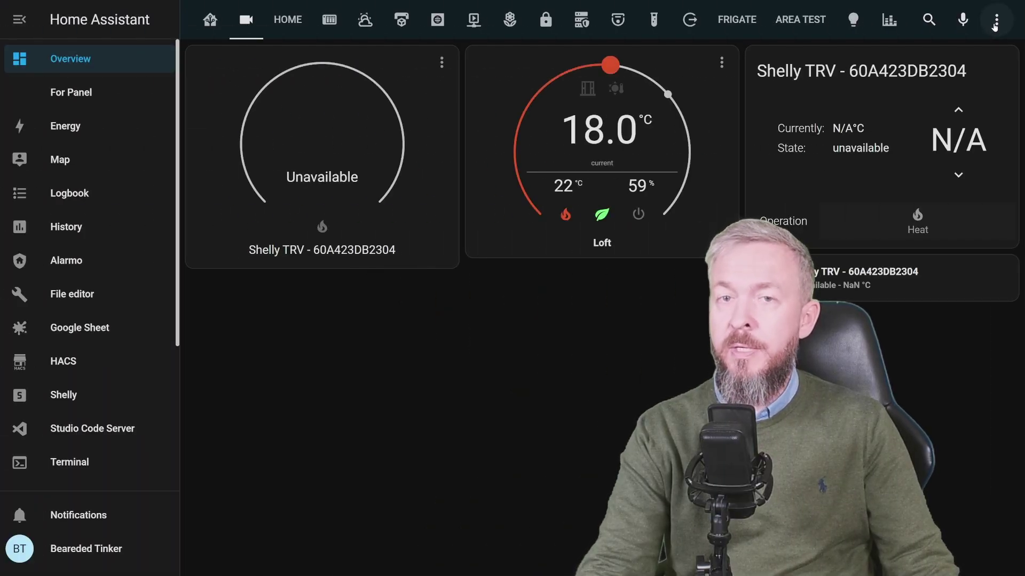
Add eco_temperature: 19 to the Loft card's YAML and test eco mode at 19.0 °C.
left_click(995, 21)
left_click(966, 57)
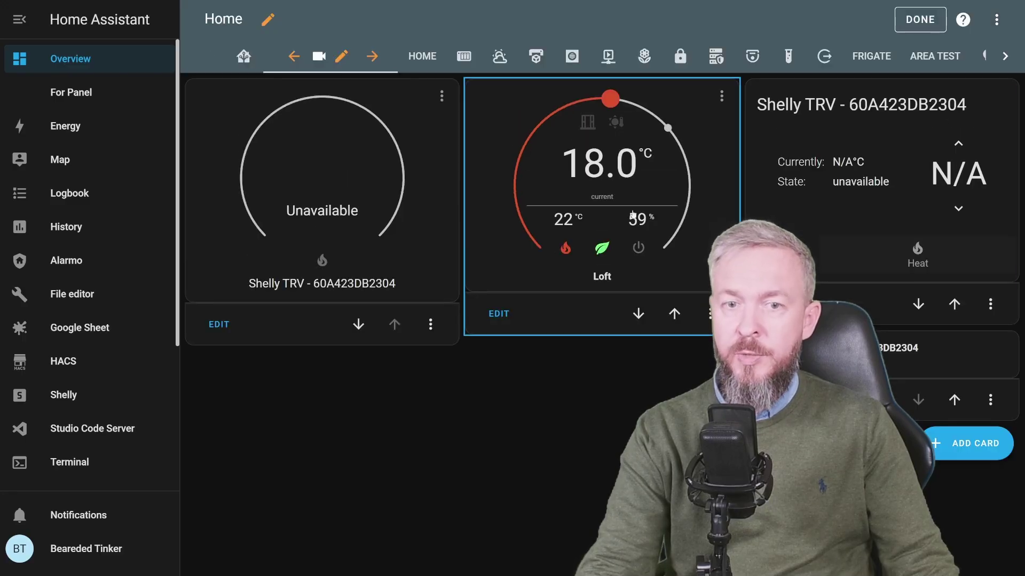
left_click(505, 301)
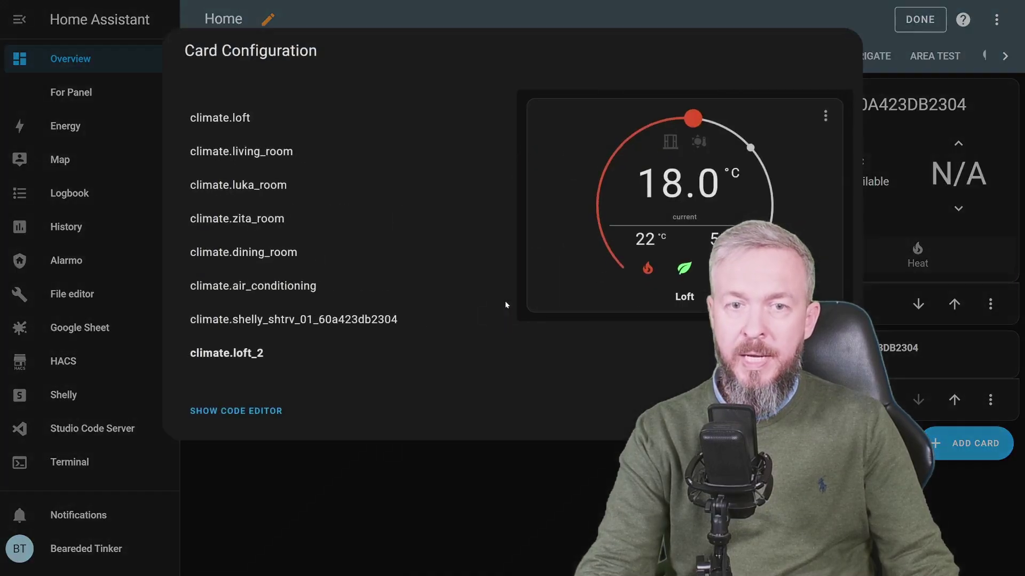
left_click(229, 417)
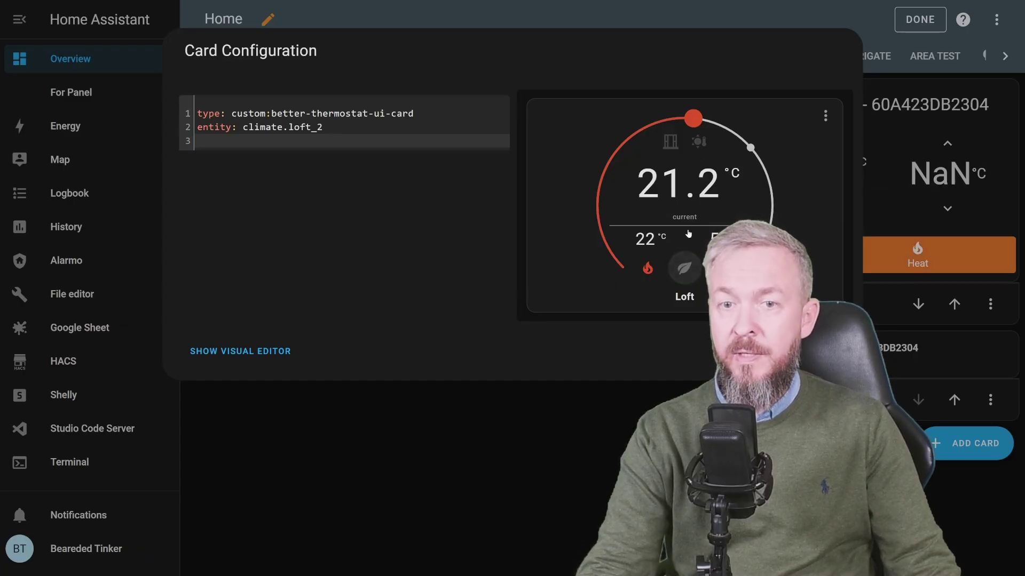
type("eco_")
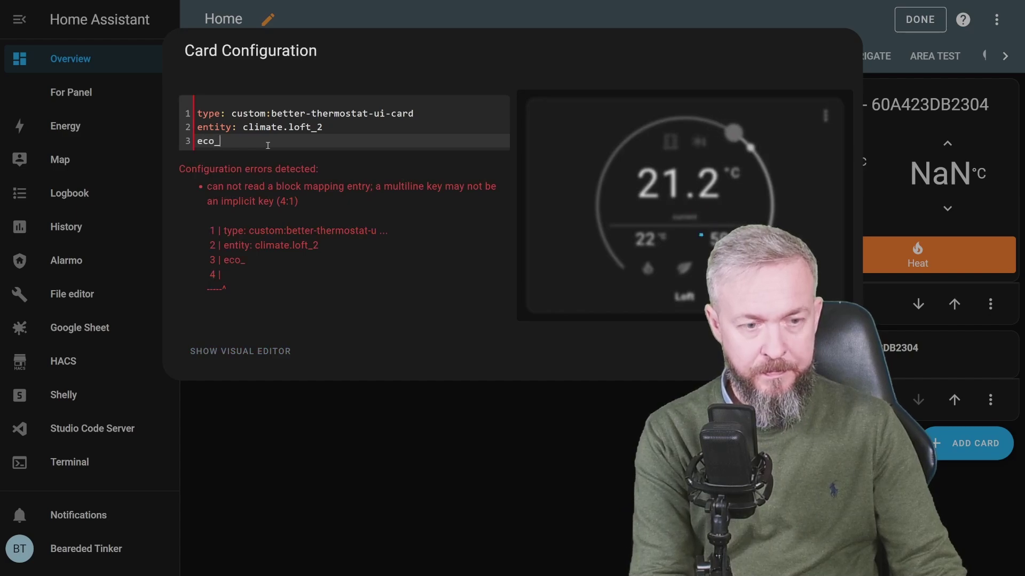
type("temperature:")
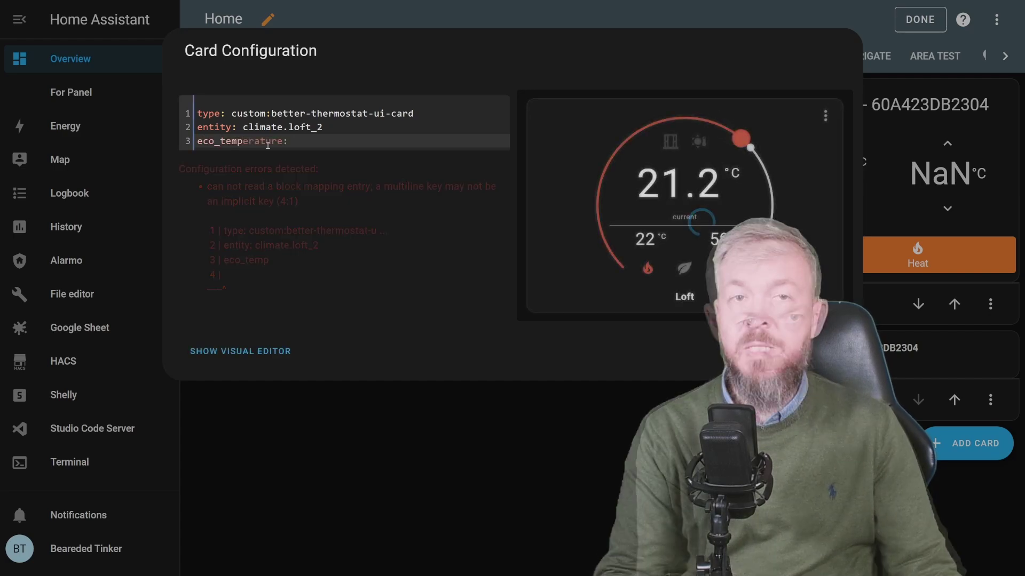
type(" 19")
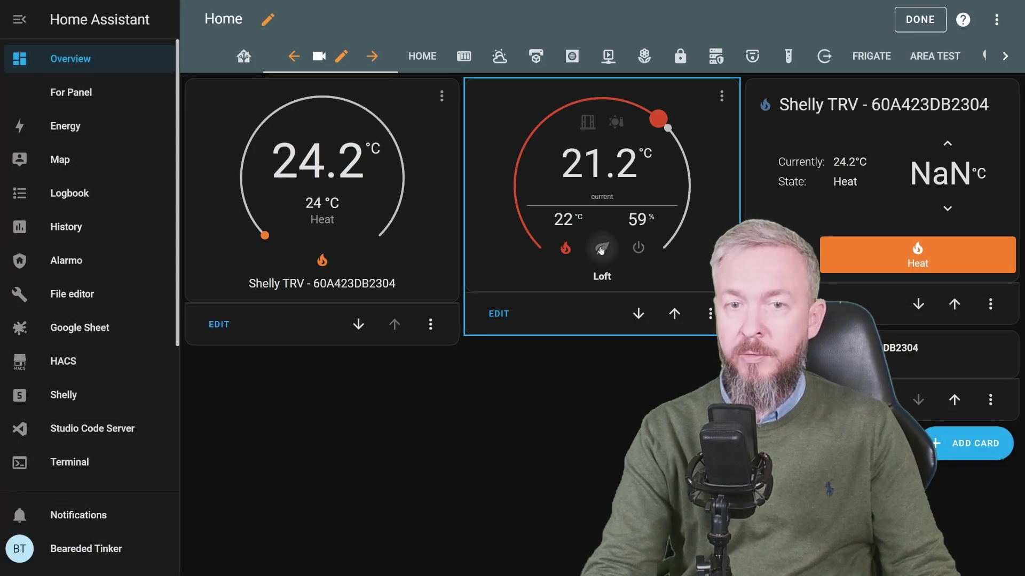
left_click(601, 249)
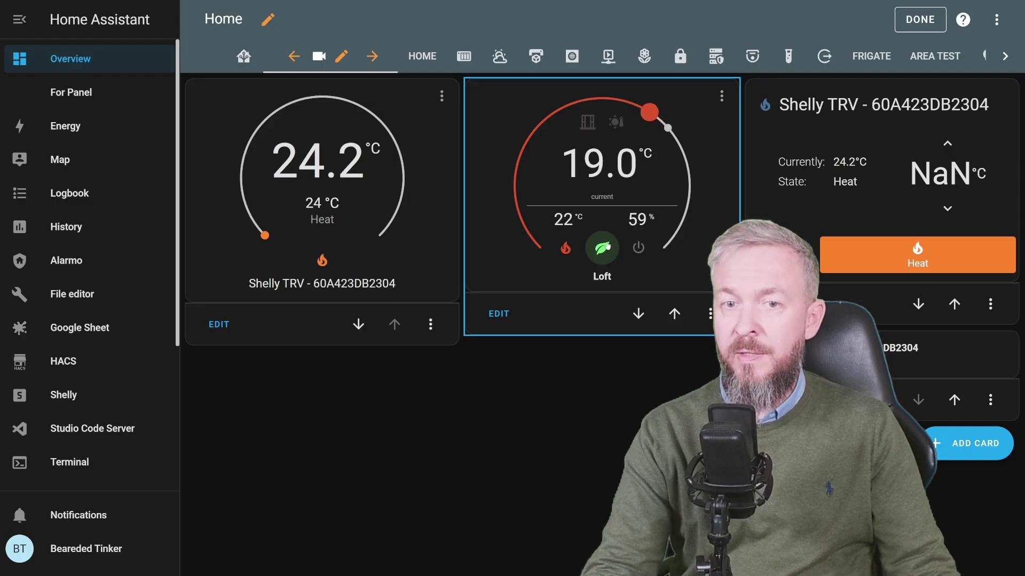
left_click(607, 246)
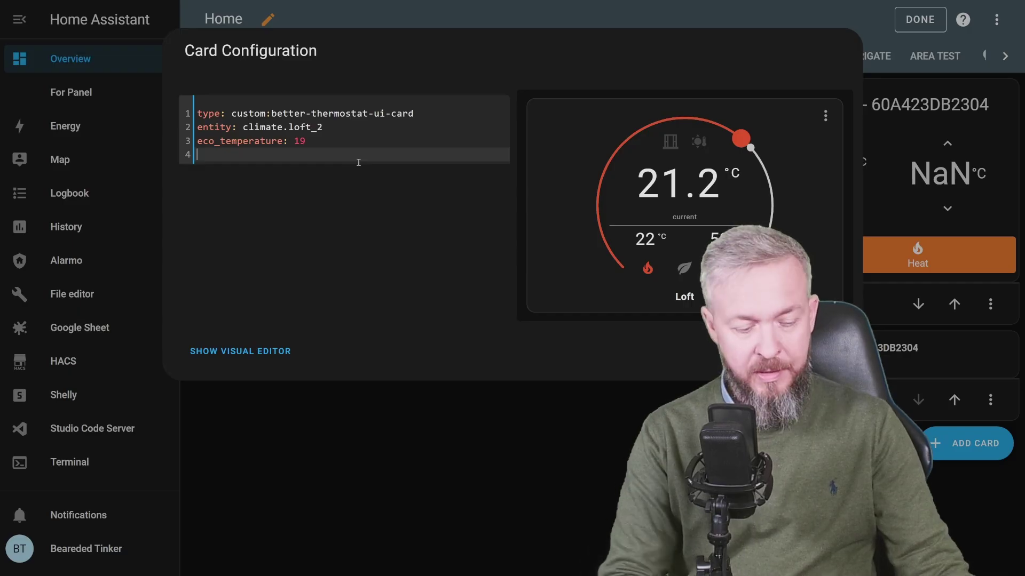
Add disable_summer: true and name: Subscribe please! lines to the Loft card's YAML.
type("disab")
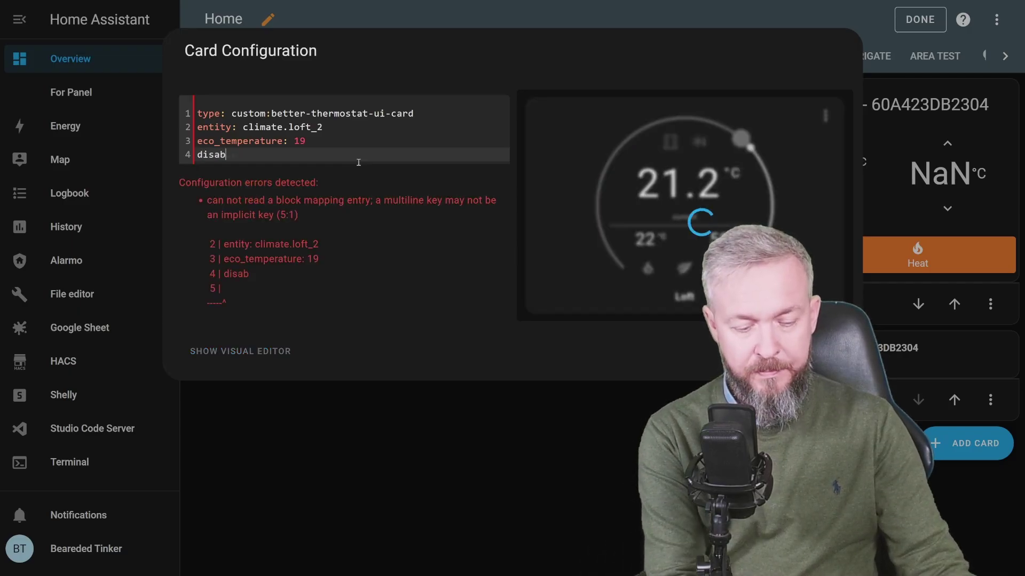
type("le_summer:")
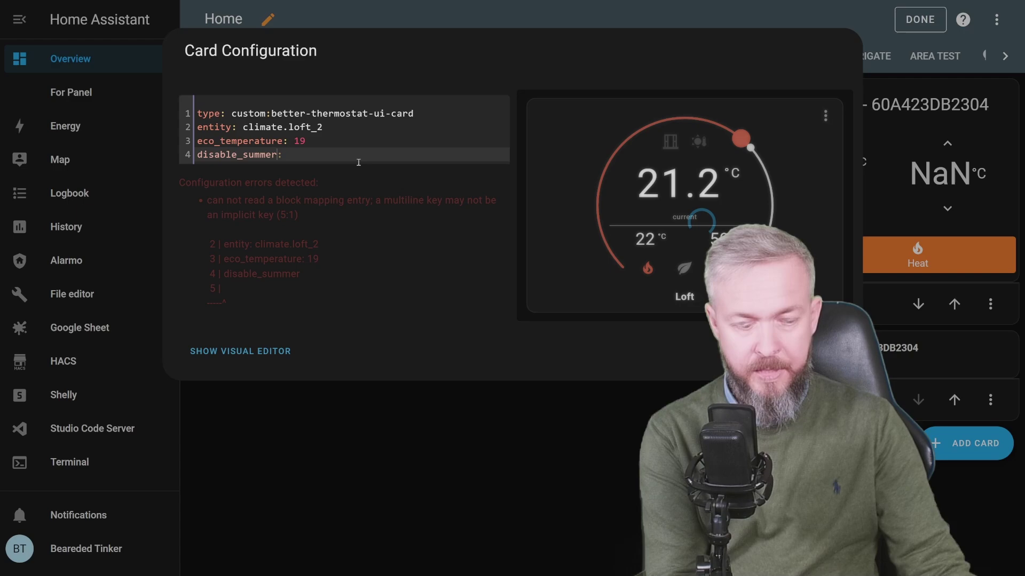
type(" true")
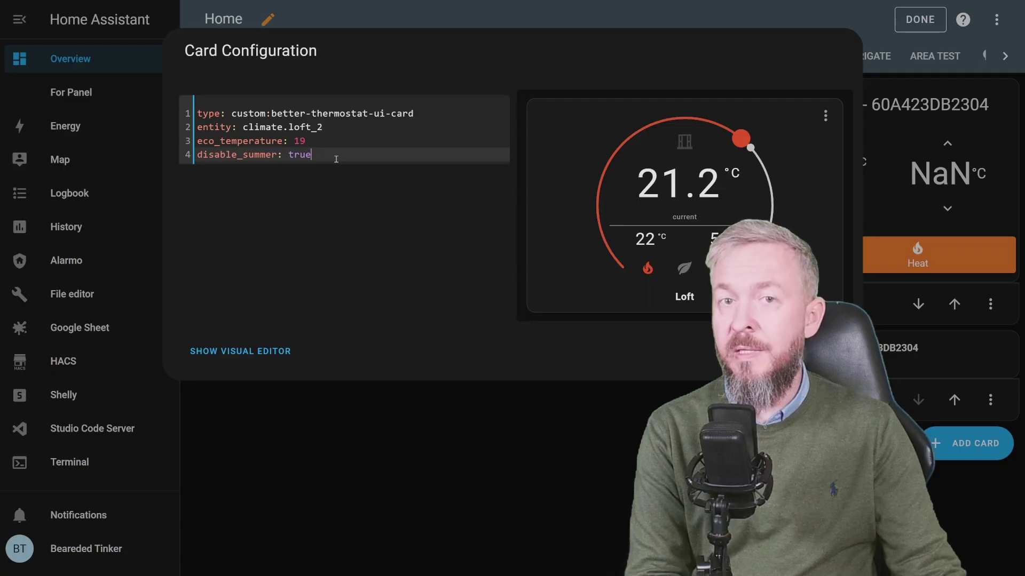
key("Return")
type("name: ")
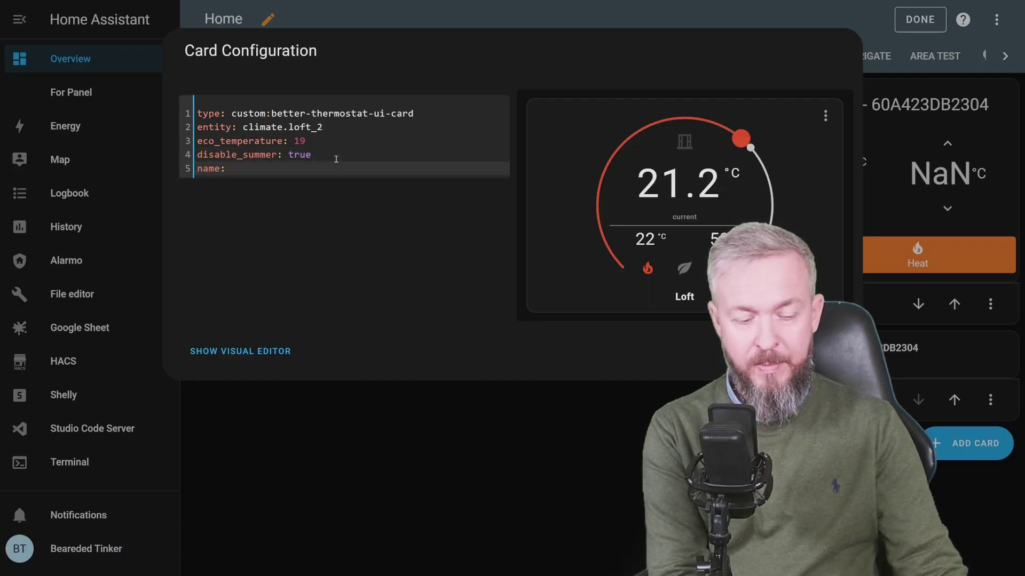
type("Subscribe please!")
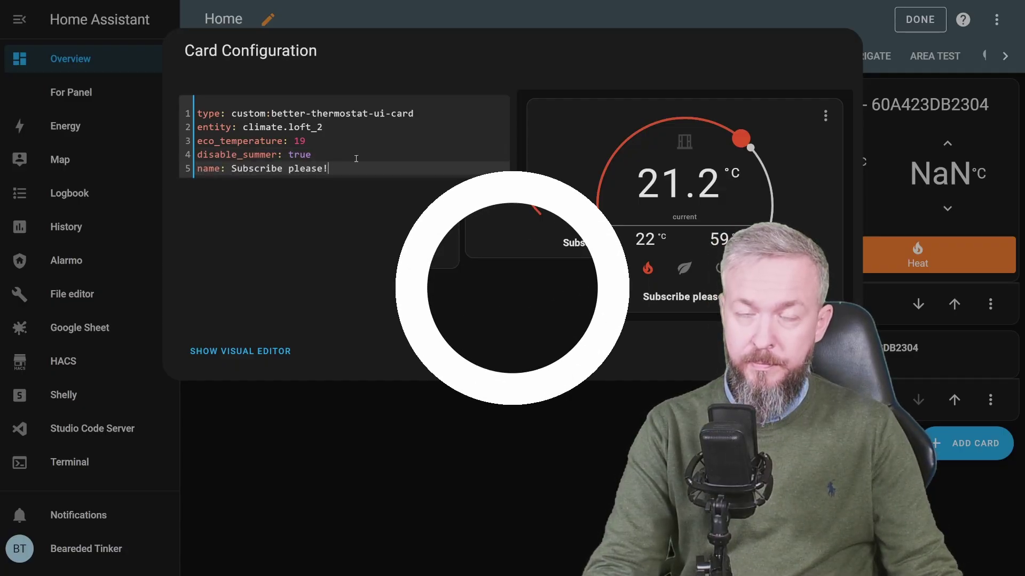